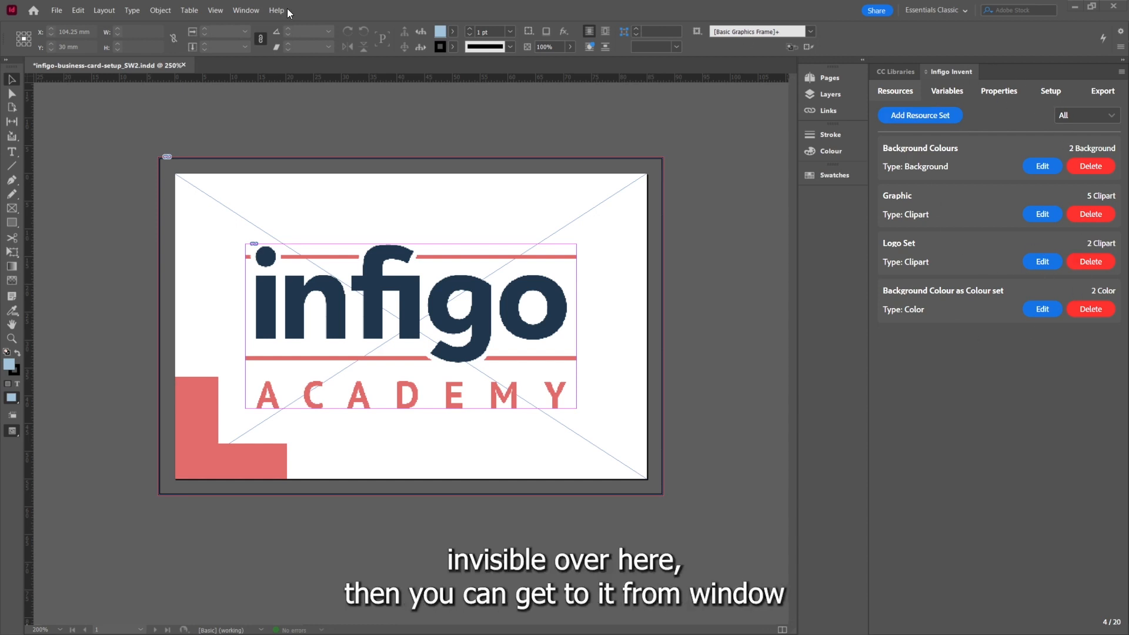
Open the Infigo Invent extension panel from the Window menu and switch to its Export page
click(246, 11)
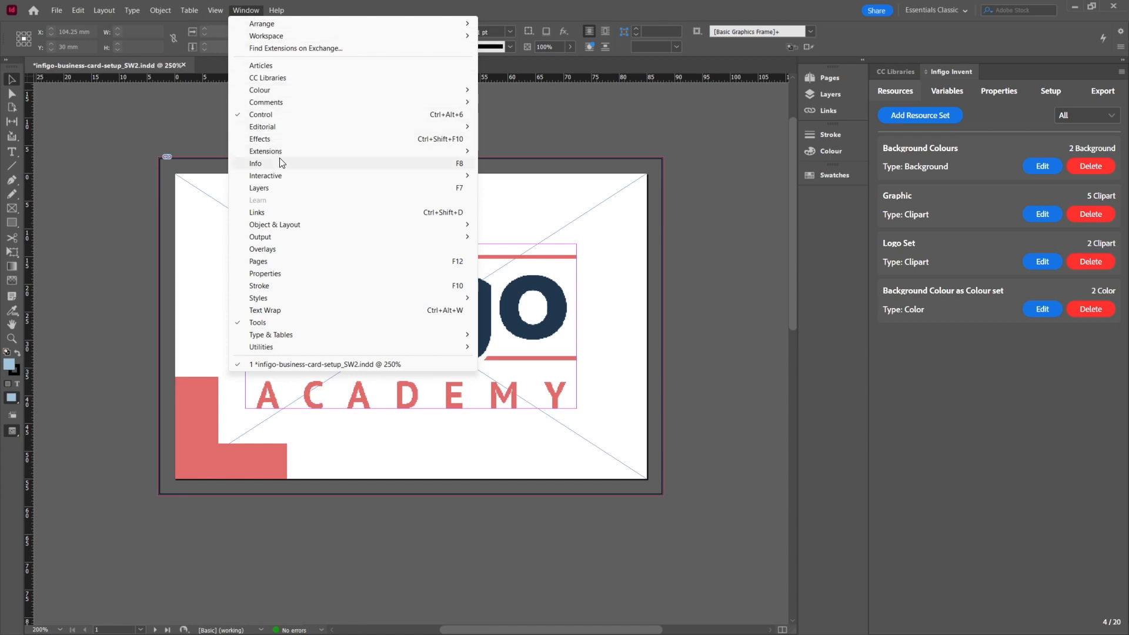
mouse_move(281, 154)
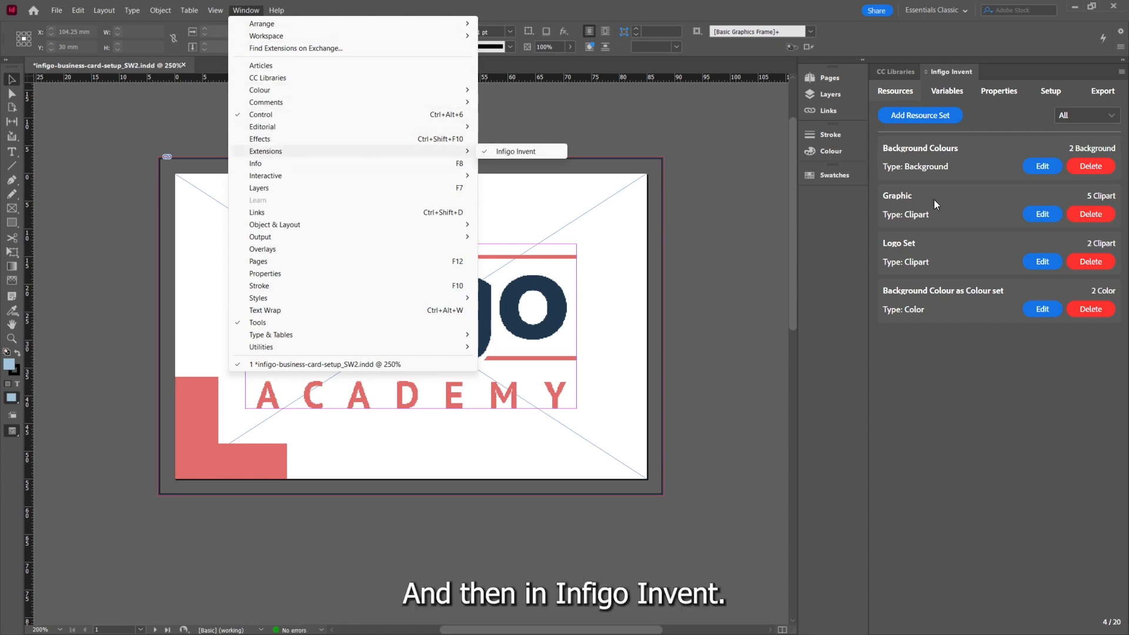
click(1047, 416)
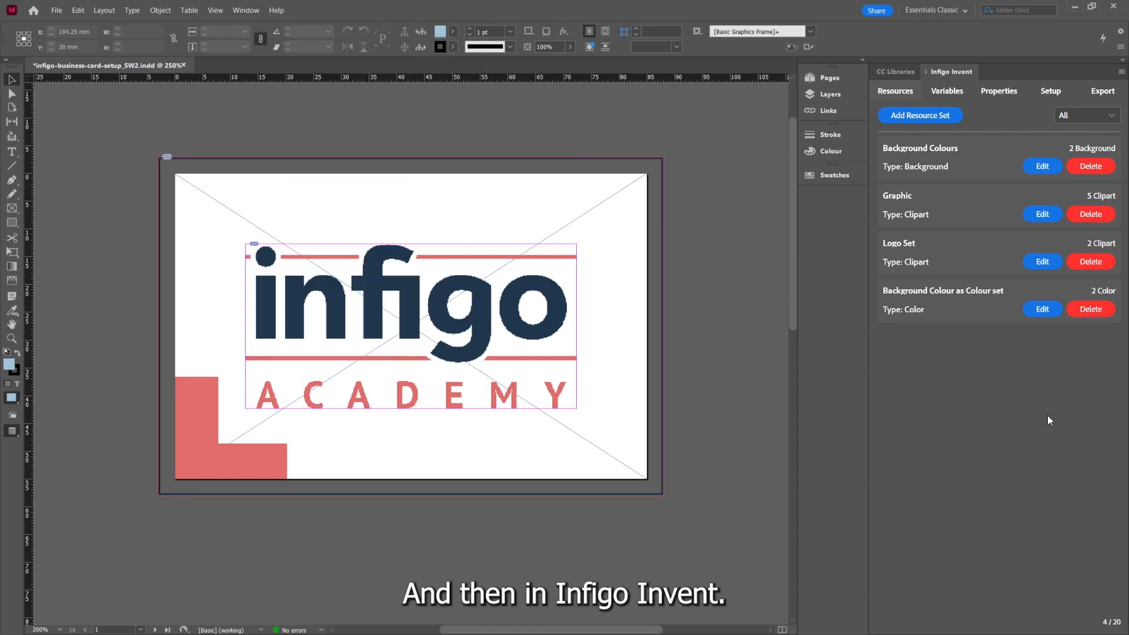
click(1104, 94)
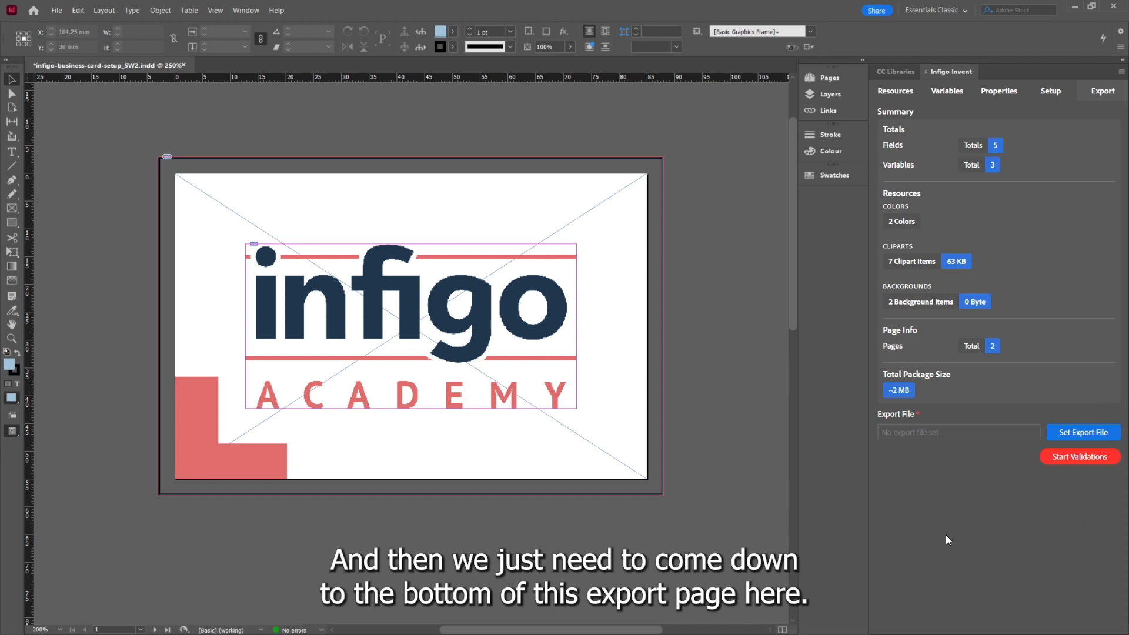
Set the export file as IV_001 in the IV_001 folder
click(1079, 435)
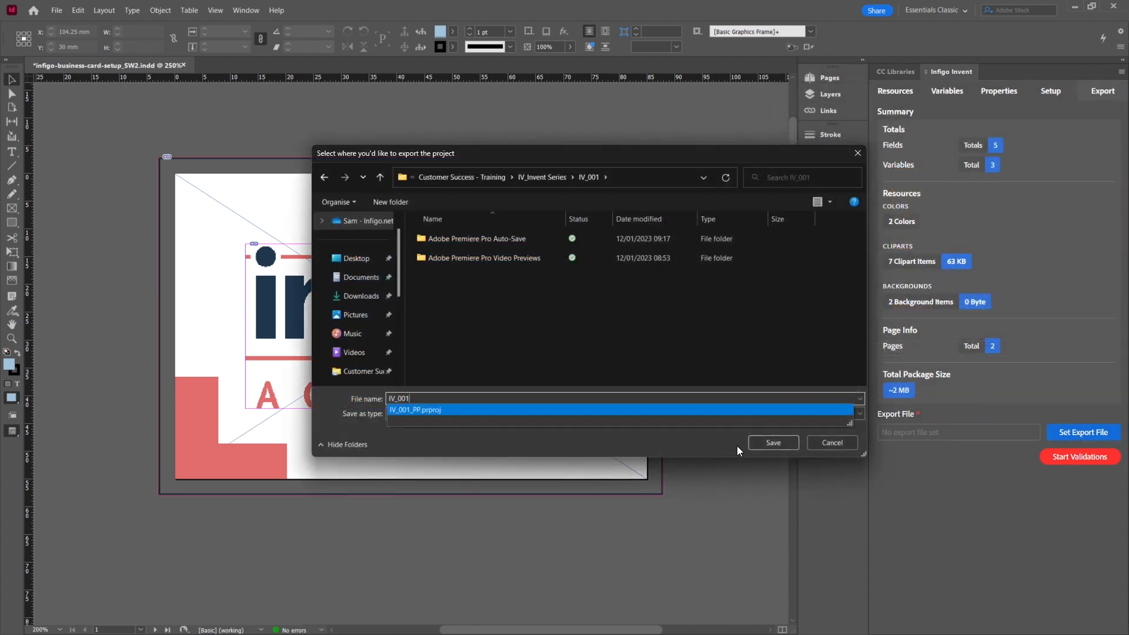
click(774, 443)
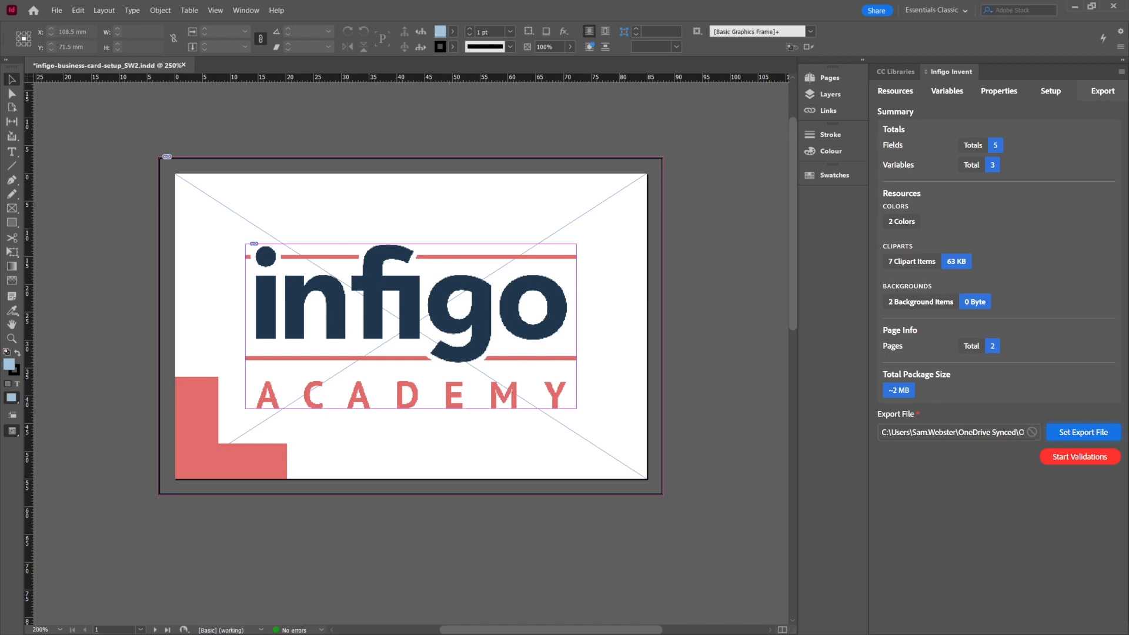
Start the export validations and save the document from the validation prompt
click(1072, 457)
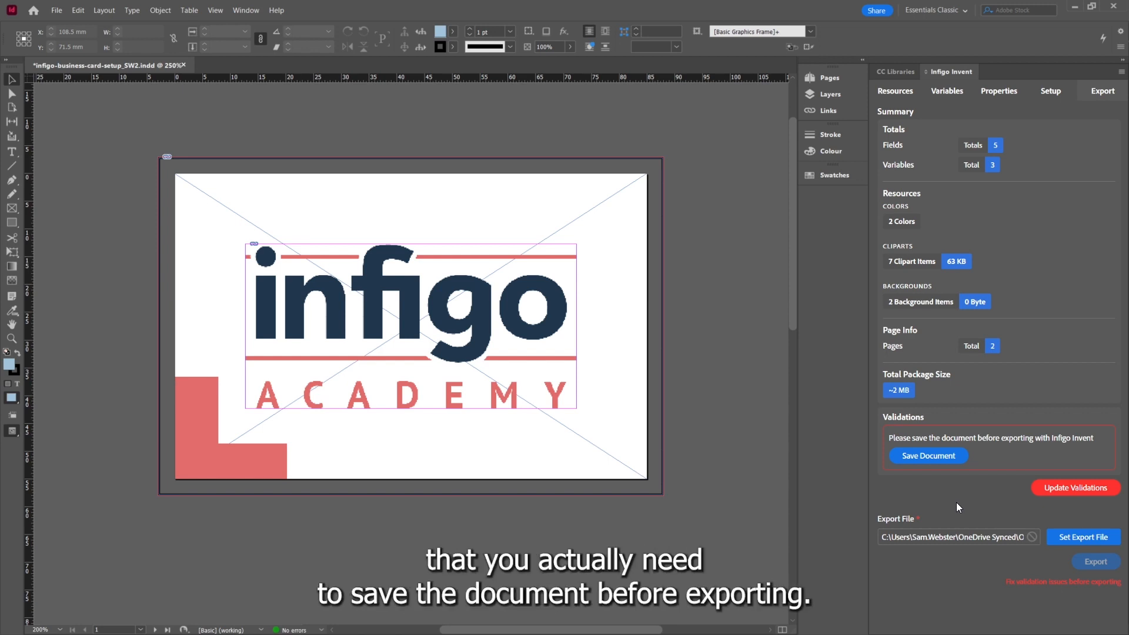
click(913, 456)
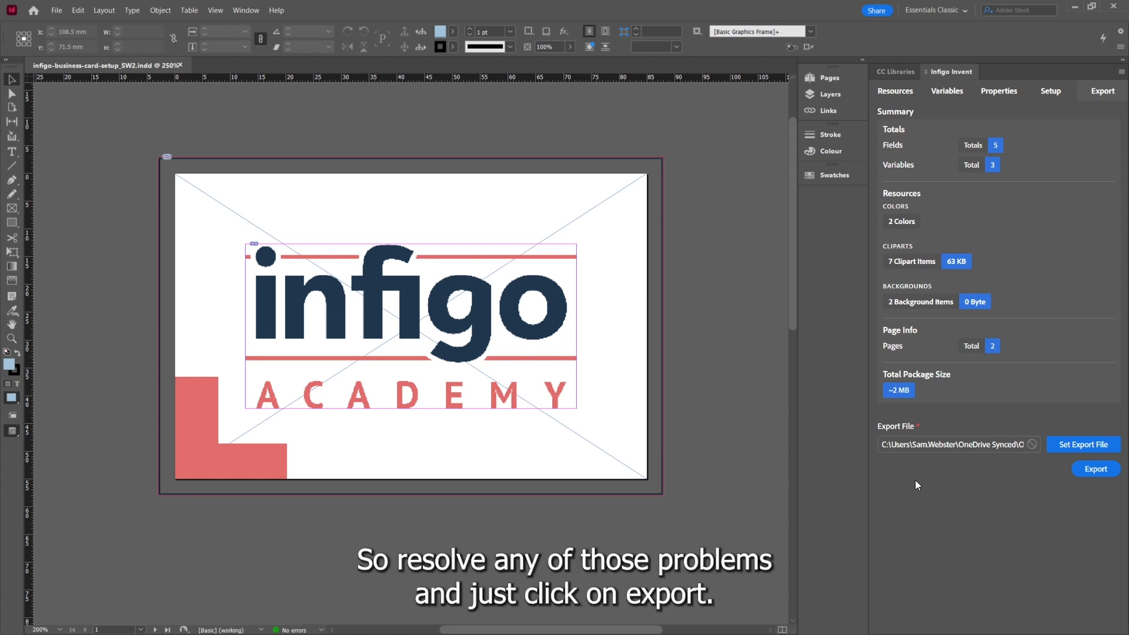
Export the Invent package to the chosen file
click(1091, 474)
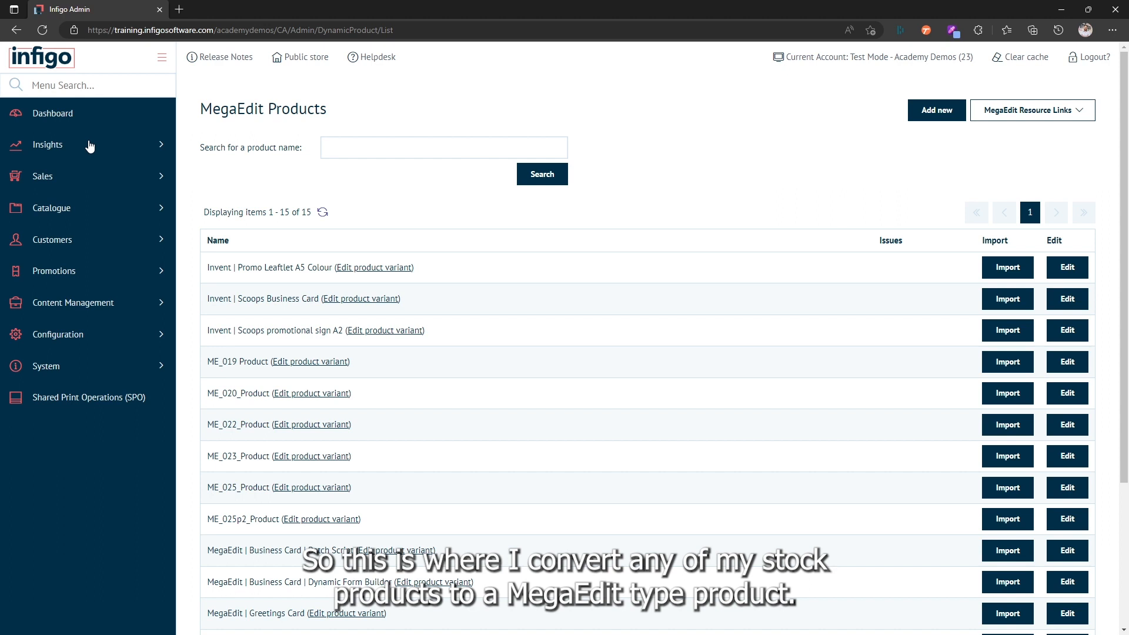
In the Infigo admin's MegaEdit Products, add a new MegaEdit product using the IV_002 product variant
click(933, 113)
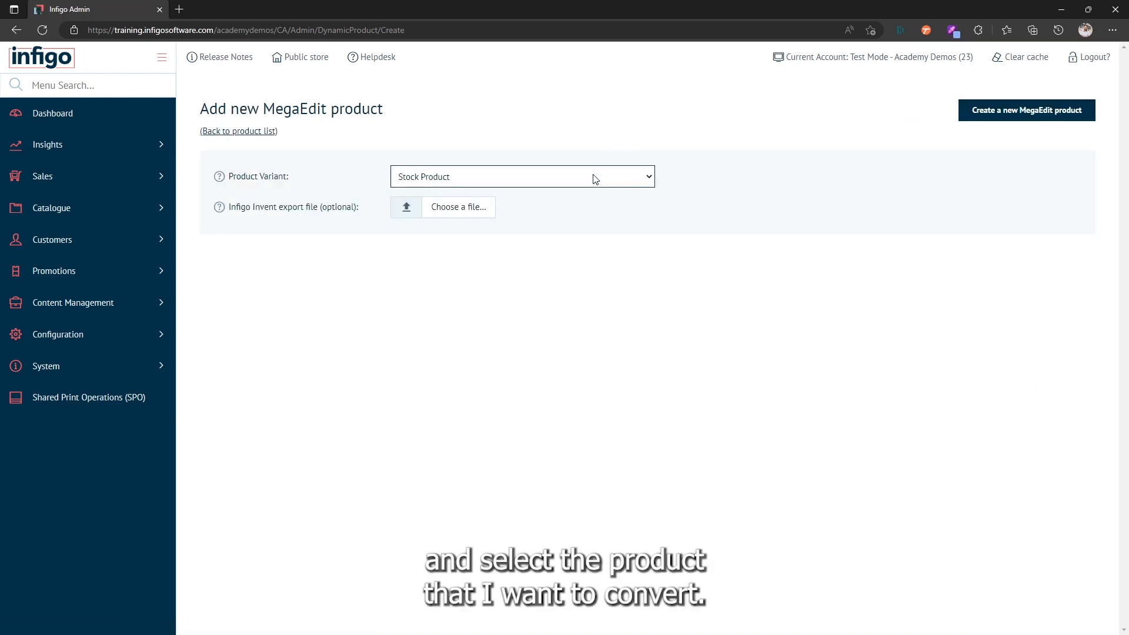
click(595, 178)
click(524, 231)
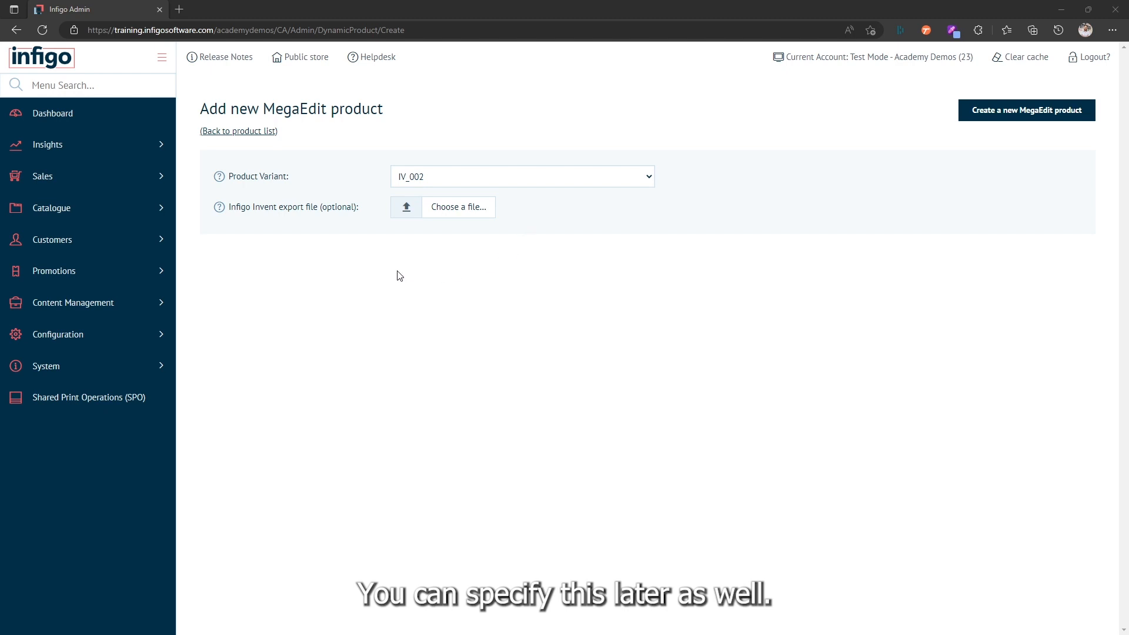
Attach the IV_001.mex Invent export file and create the new MegaEdit product
click(407, 212)
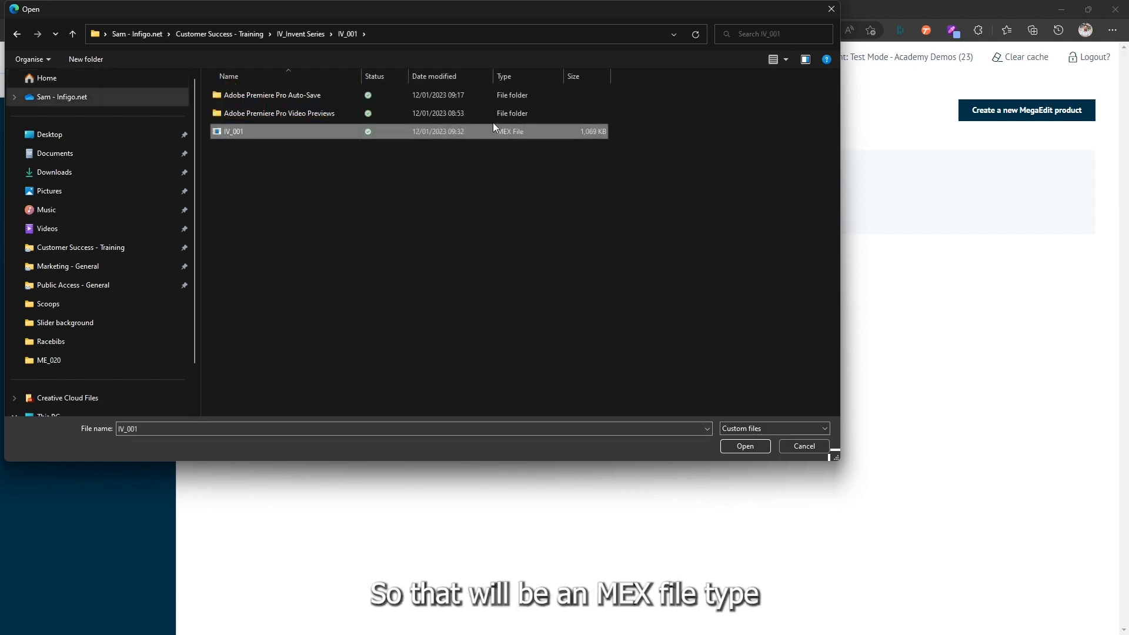
click(744, 446)
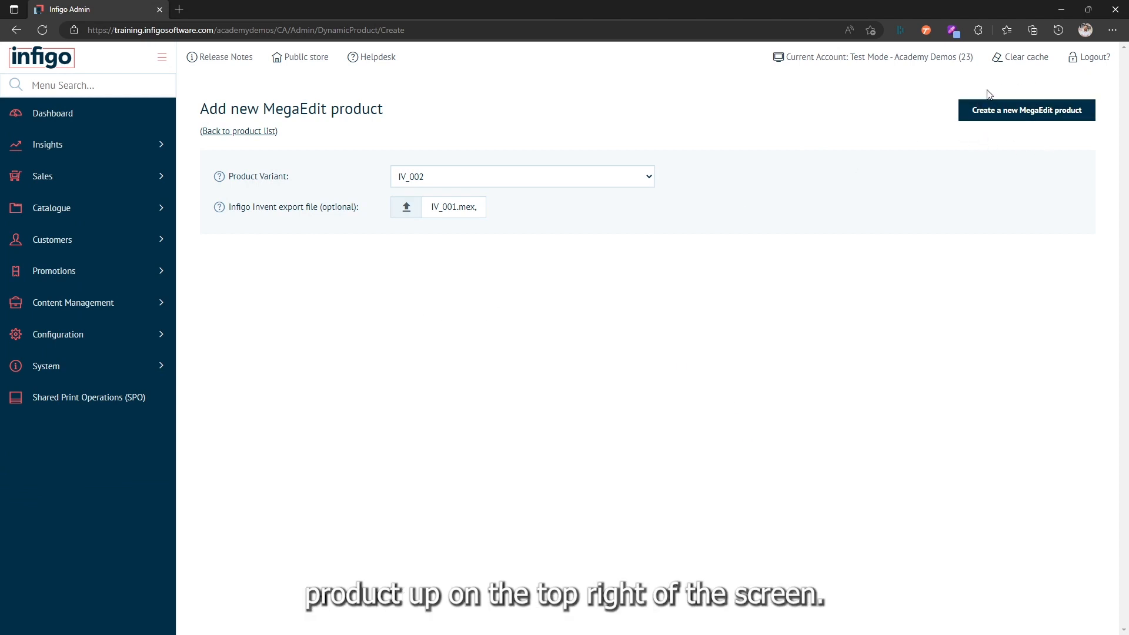
click(1015, 115)
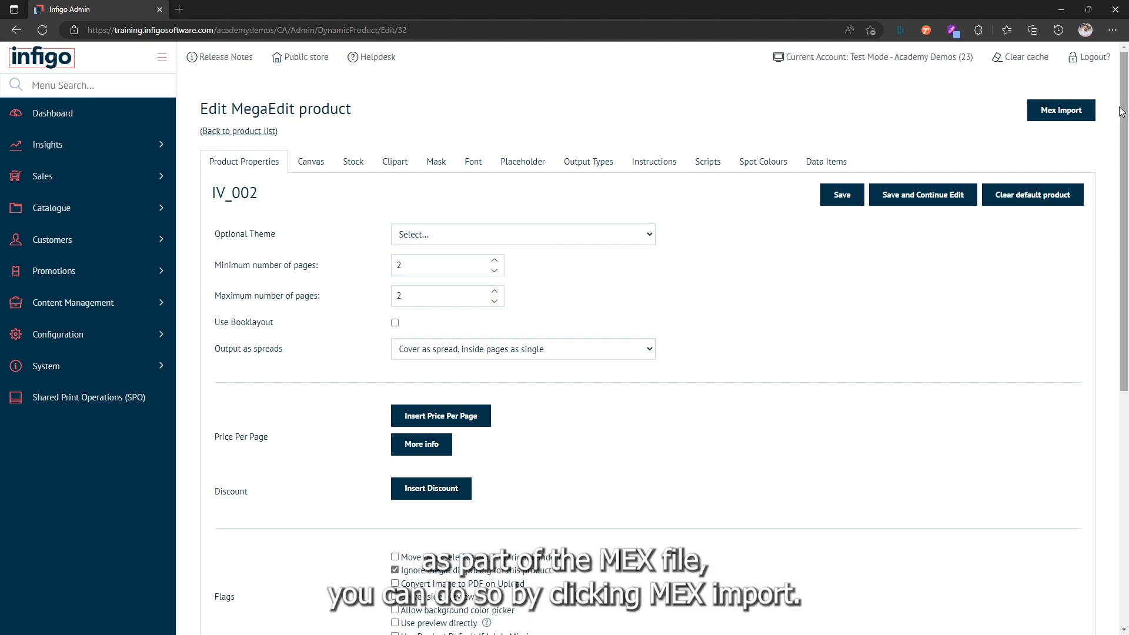
Open the Mex Import page and review the imported product's canvas, stock, output, font and clipart details
click(1059, 112)
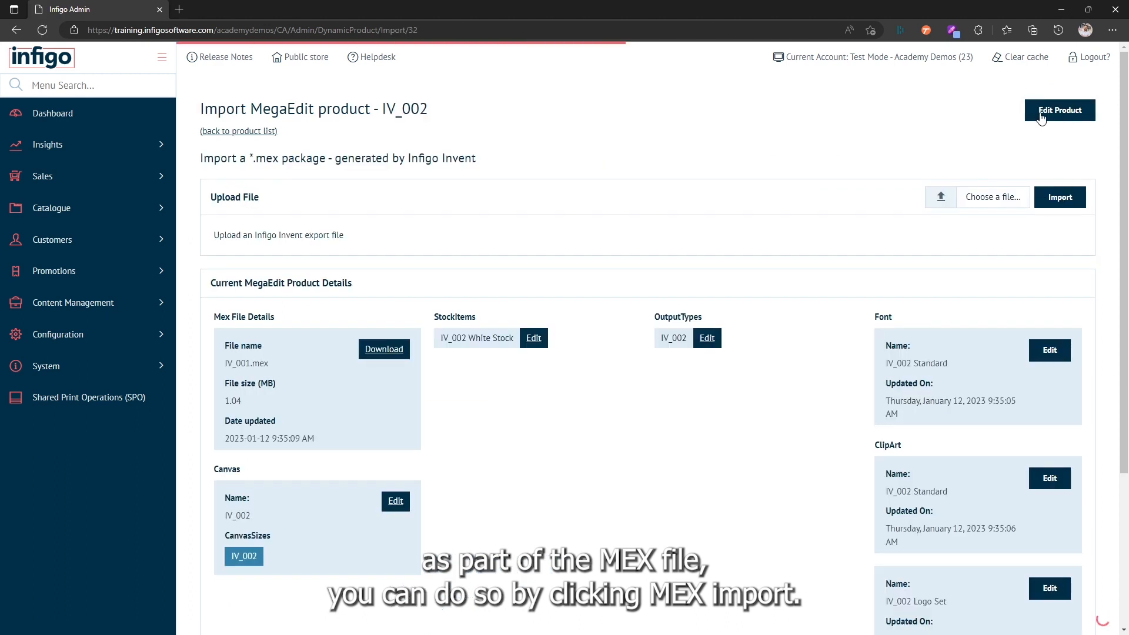
scroll(592, 451, down, 2)
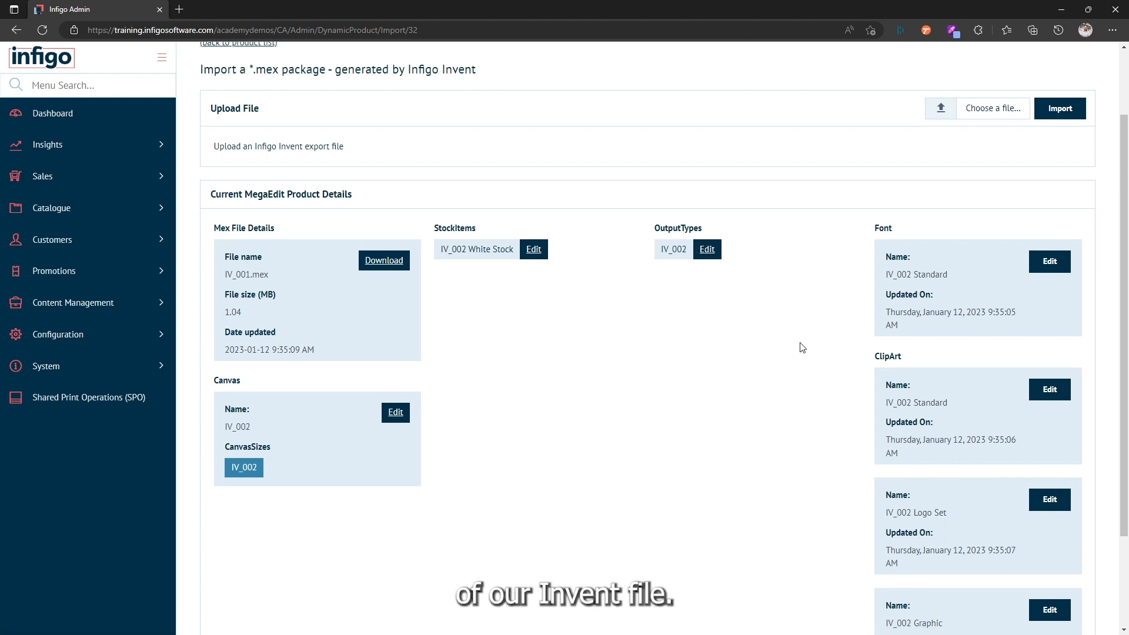
scroll(803, 348, down, 2)
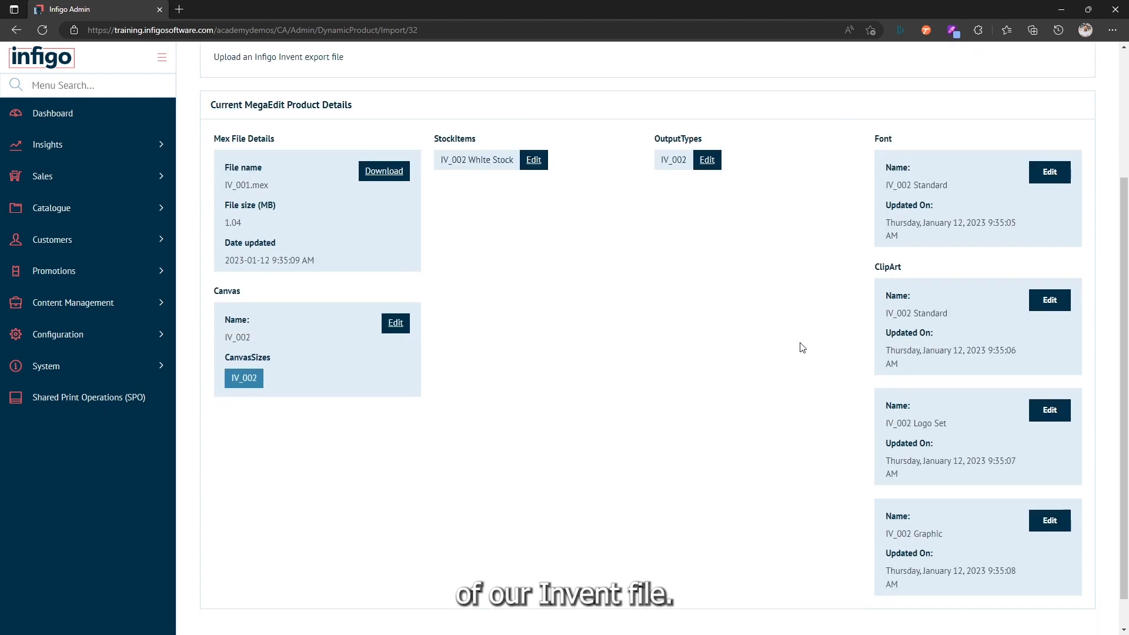
scroll(802, 347, down, 1)
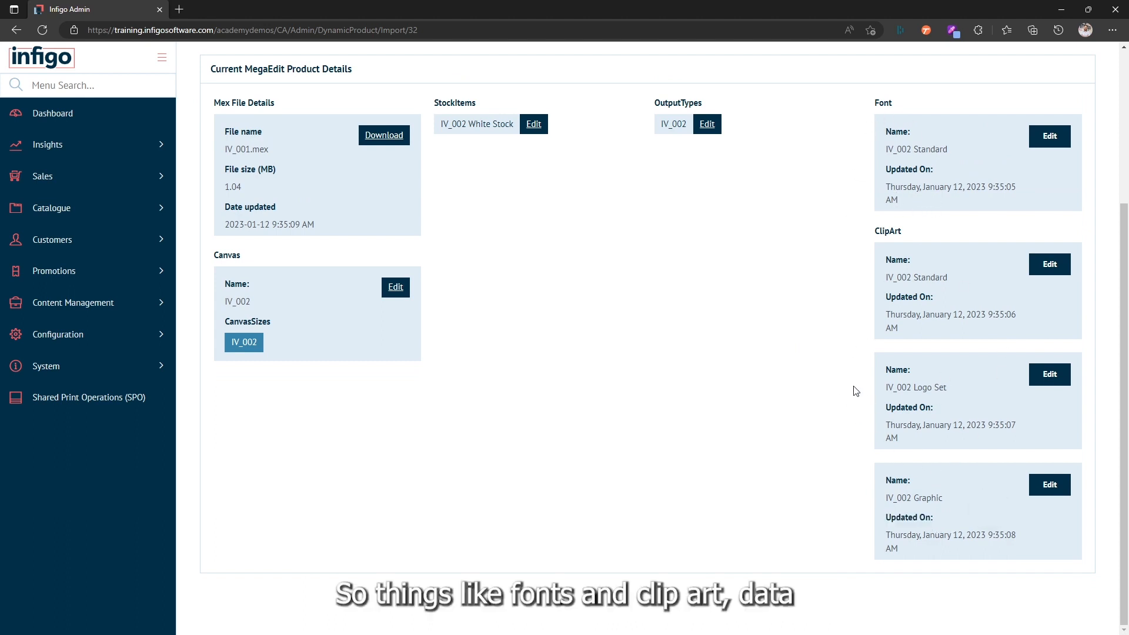
scroll(734, 369, up, 2)
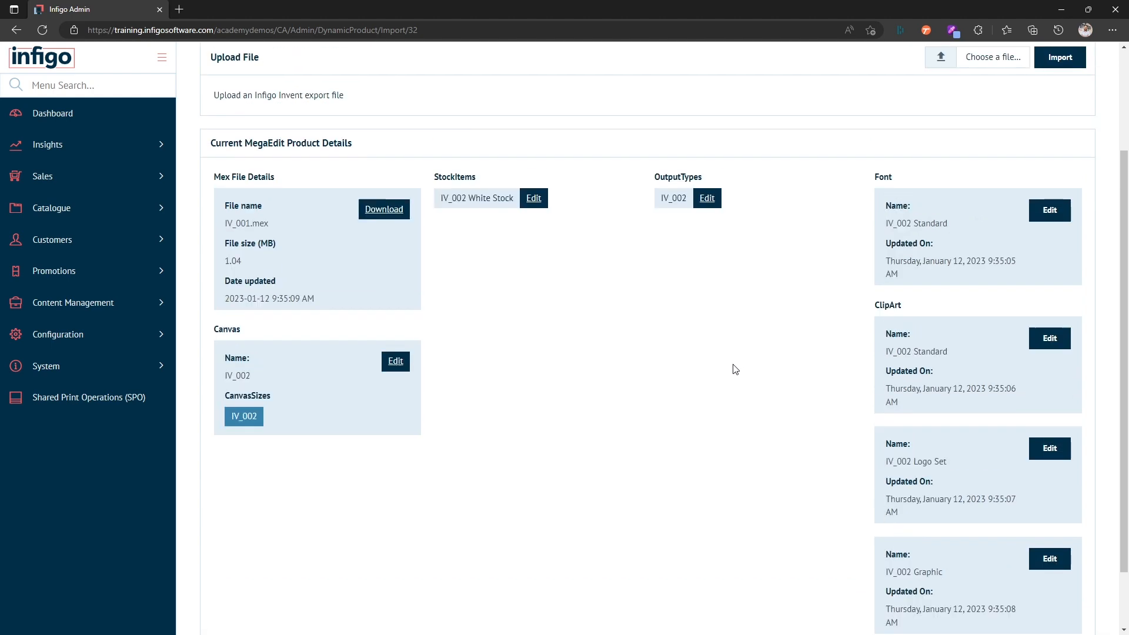
scroll(735, 369, up, 2)
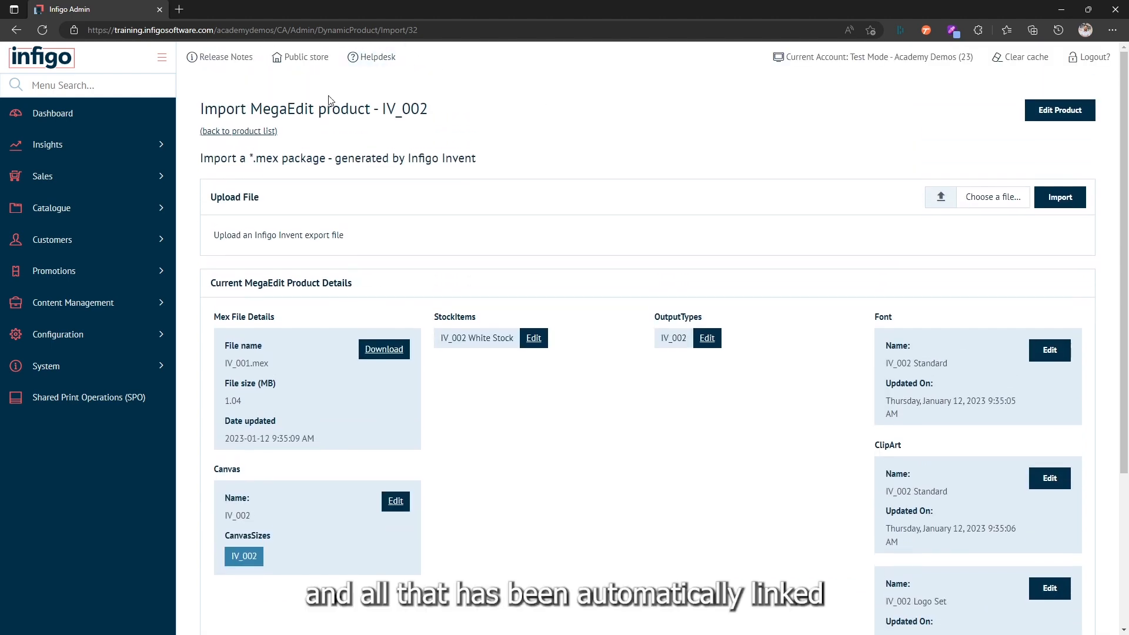
Return to the product list, open IV_002 for editing, and review its Canvas, Stock, Clipart, Mask and Font assignments
click(236, 132)
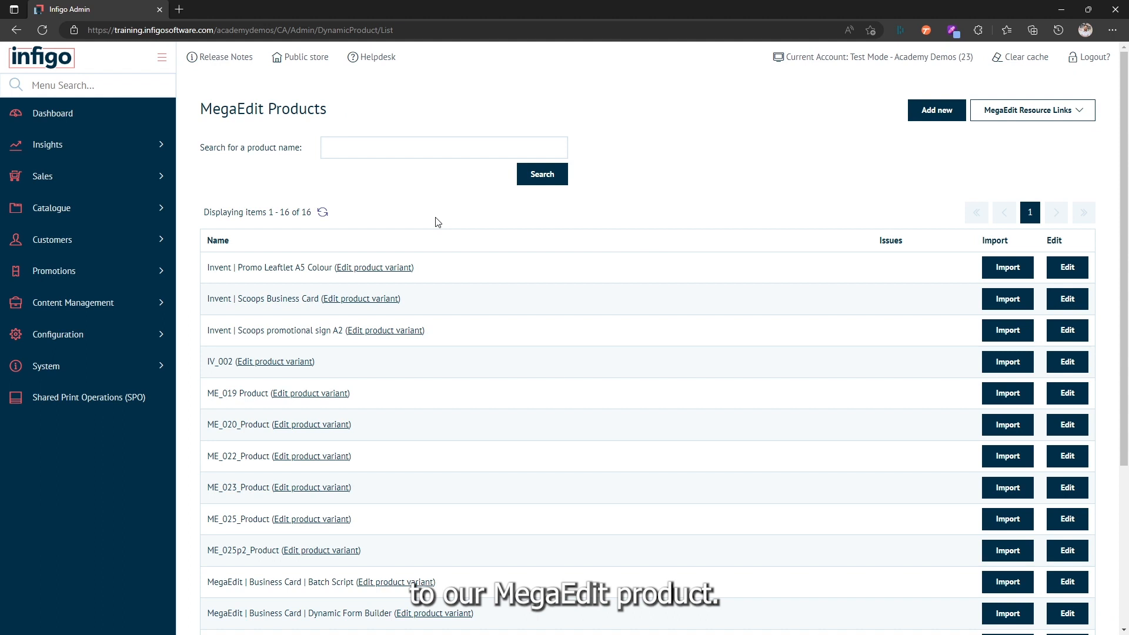
click(1067, 362)
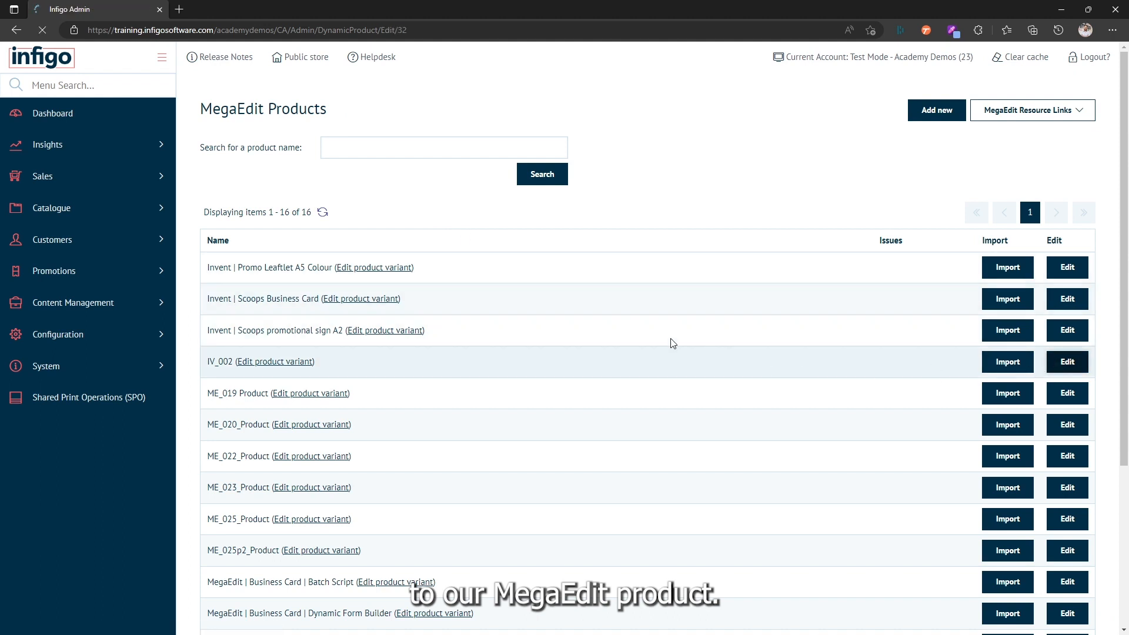
click(311, 166)
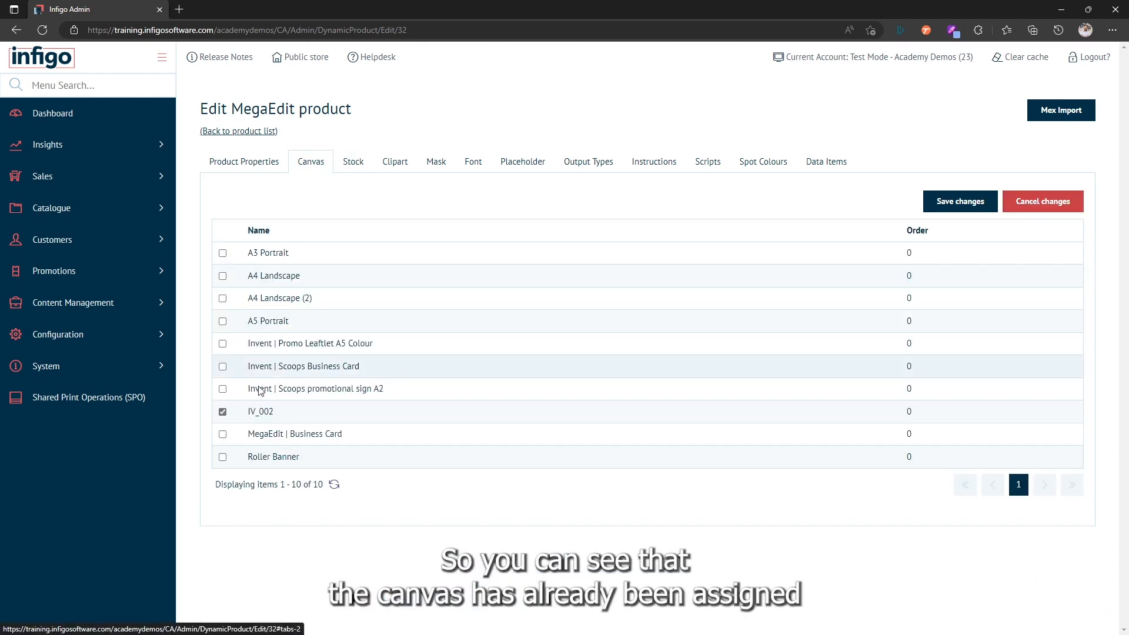
click(356, 164)
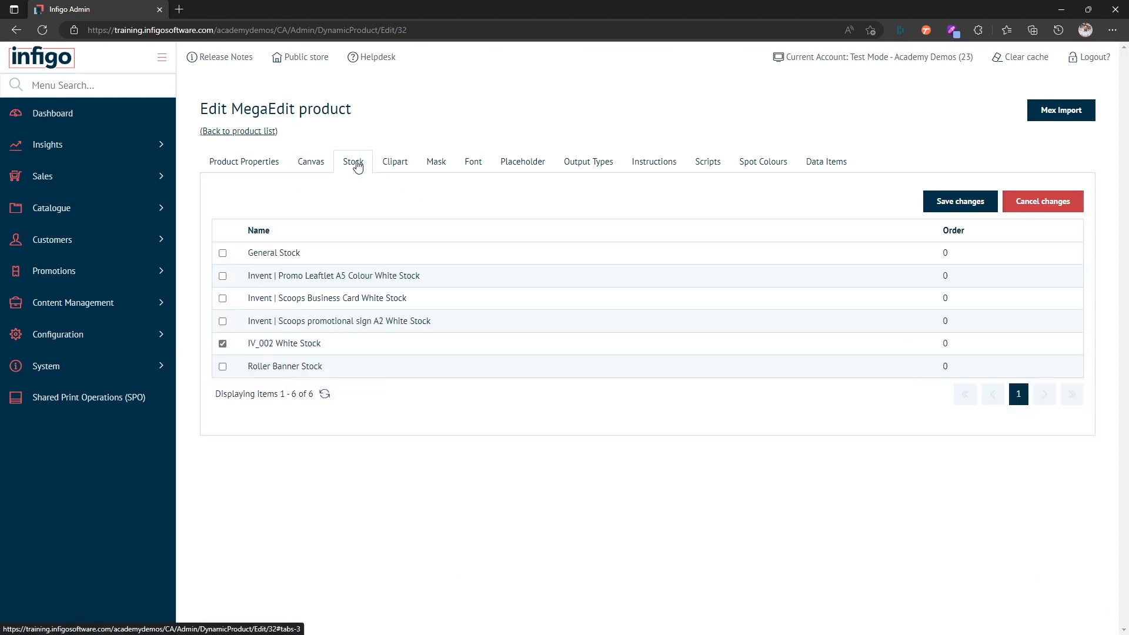
click(395, 164)
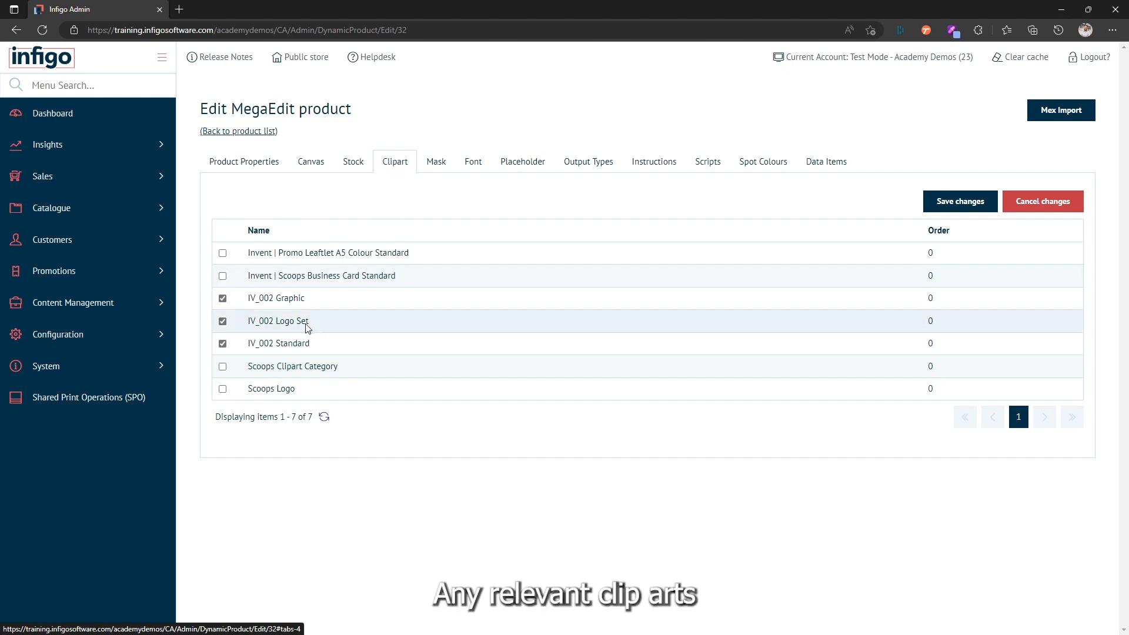
click(437, 164)
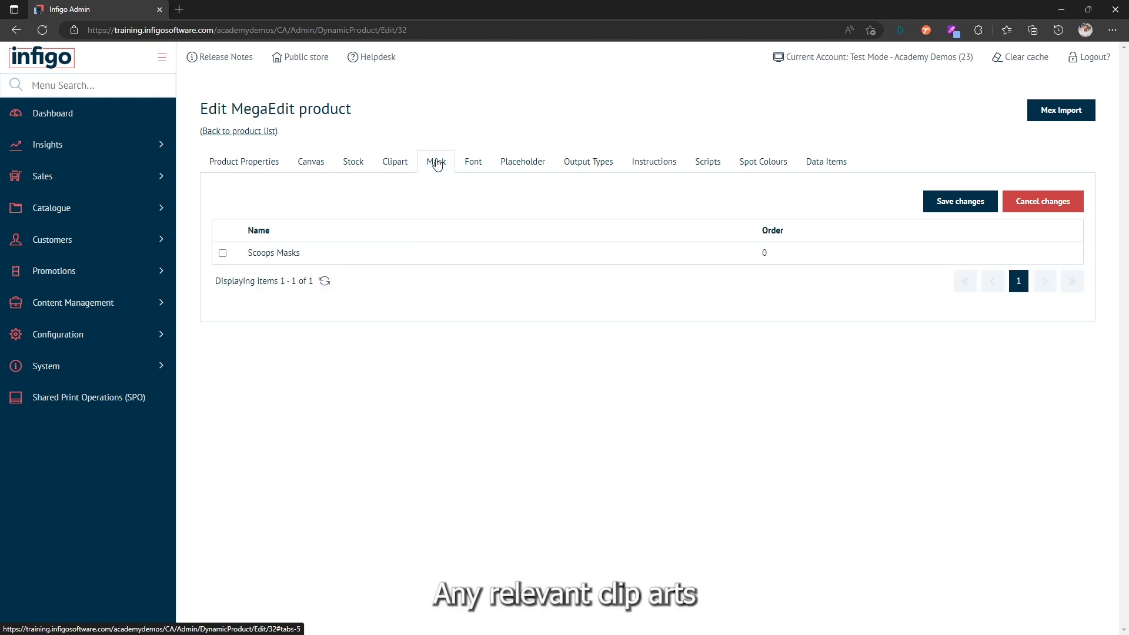
click(473, 164)
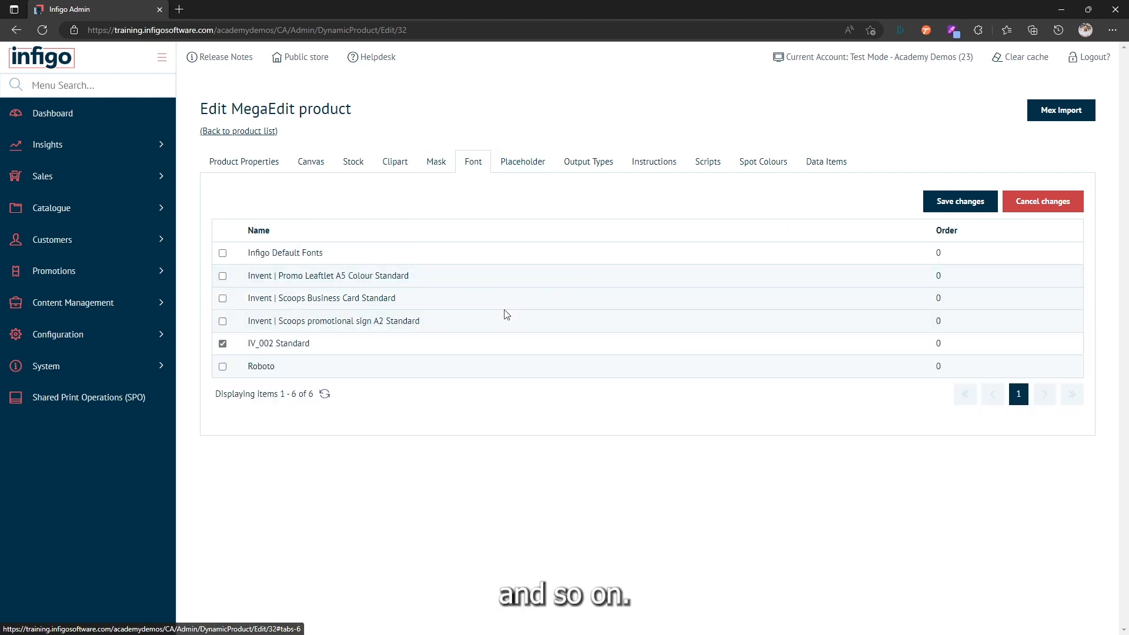
Return to the product list and launch the IV_002 product variant in the store editor
click(253, 131)
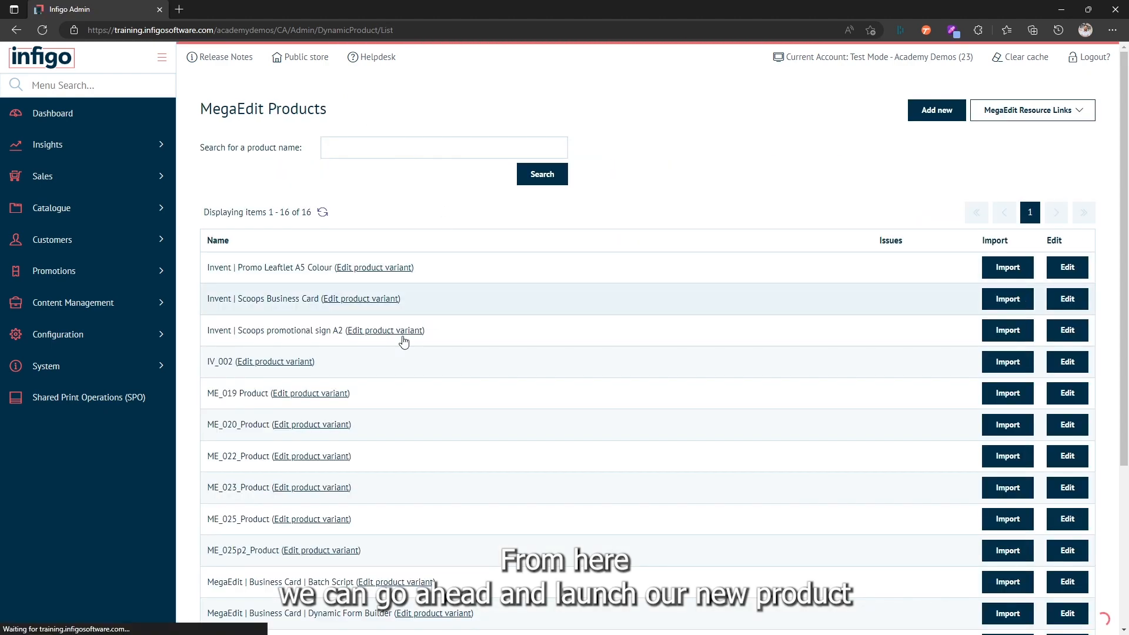
click(263, 368)
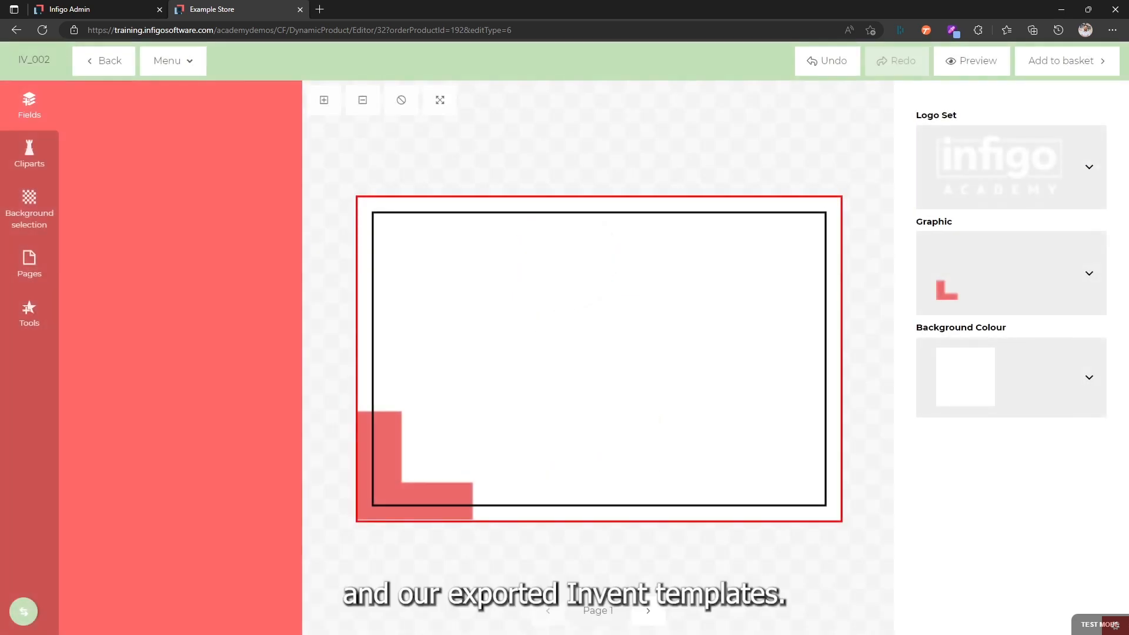
Choose the Infigo Academy logo from the Logo Set options to place it on the card
click(992, 179)
click(481, 394)
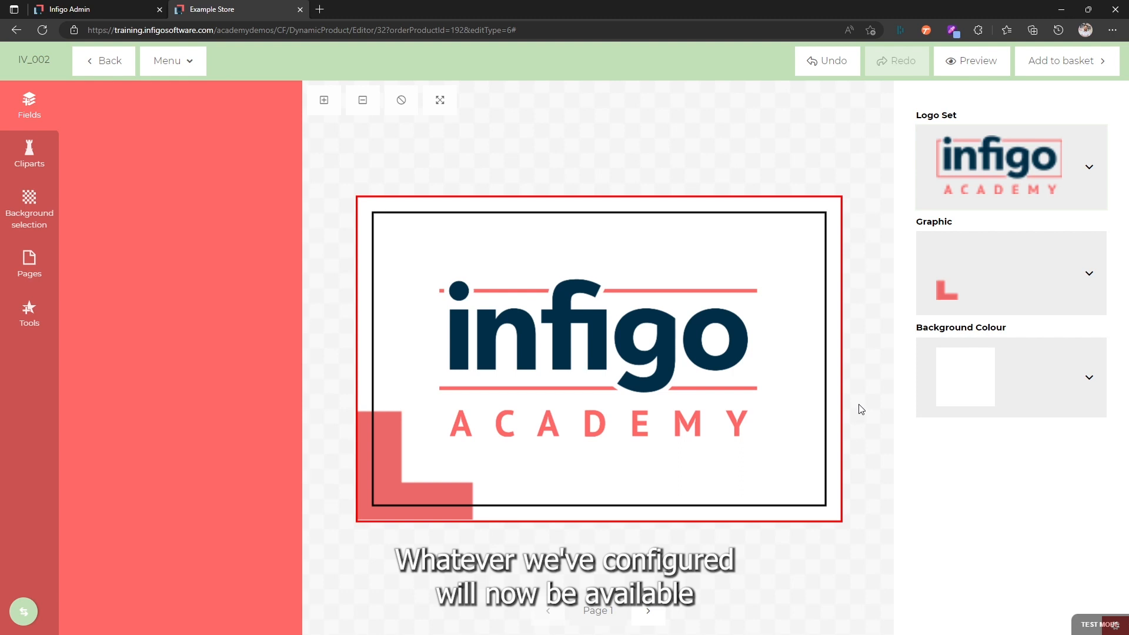